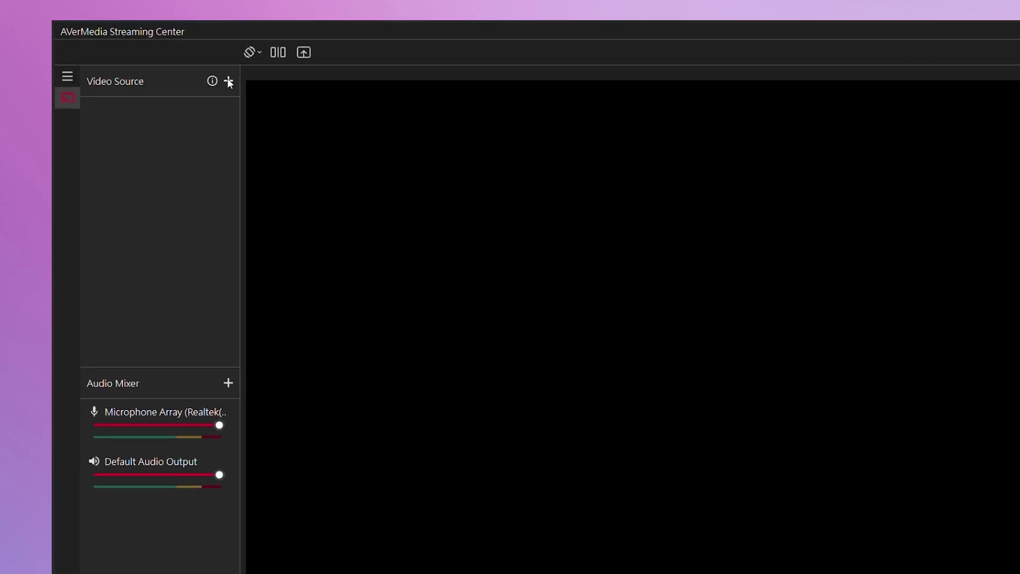
Add the StreamLine Mini+ GC311G2 as a Camera / Capture Card source with its audio source included.
click(230, 81)
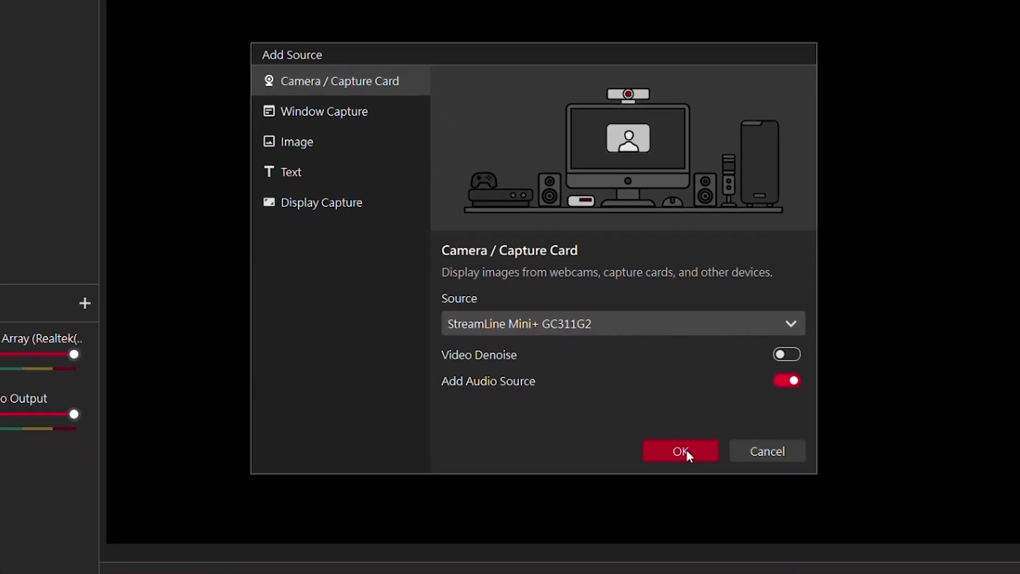
click(681, 451)
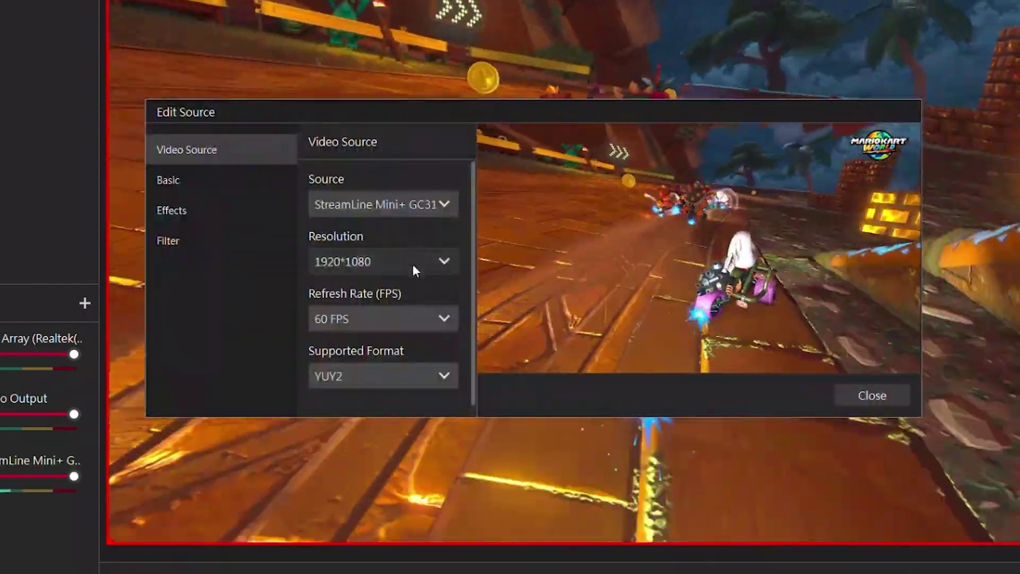
Set the capture card source to 1920*1080 resolution, 60 FPS and the MJPG format.
click(413, 264)
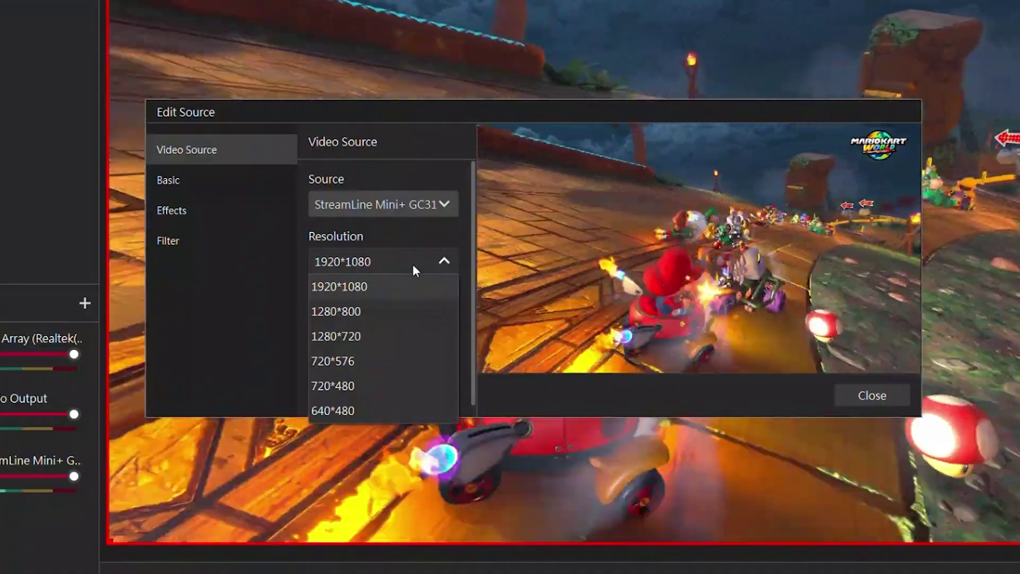
click(408, 287)
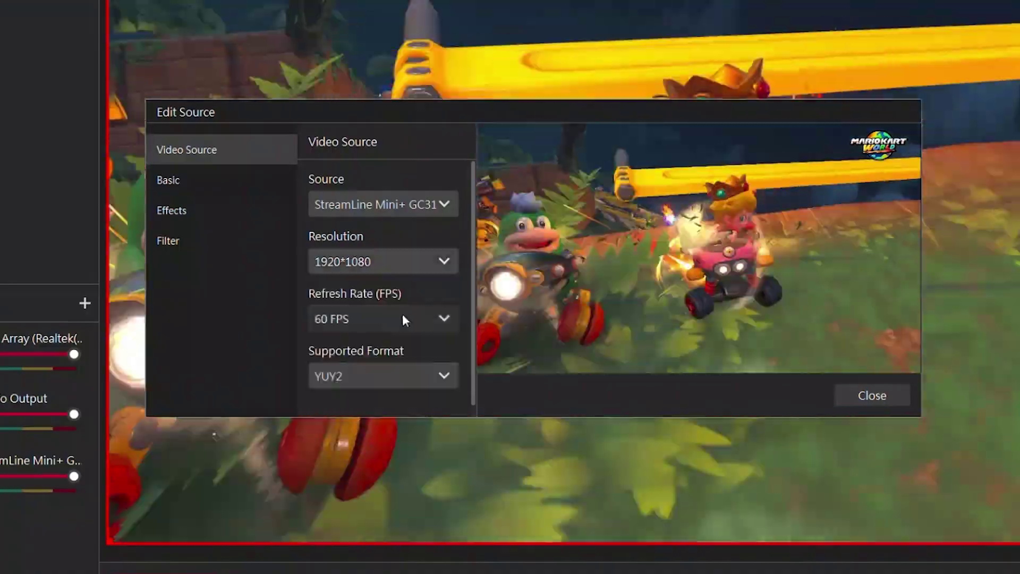
click(400, 318)
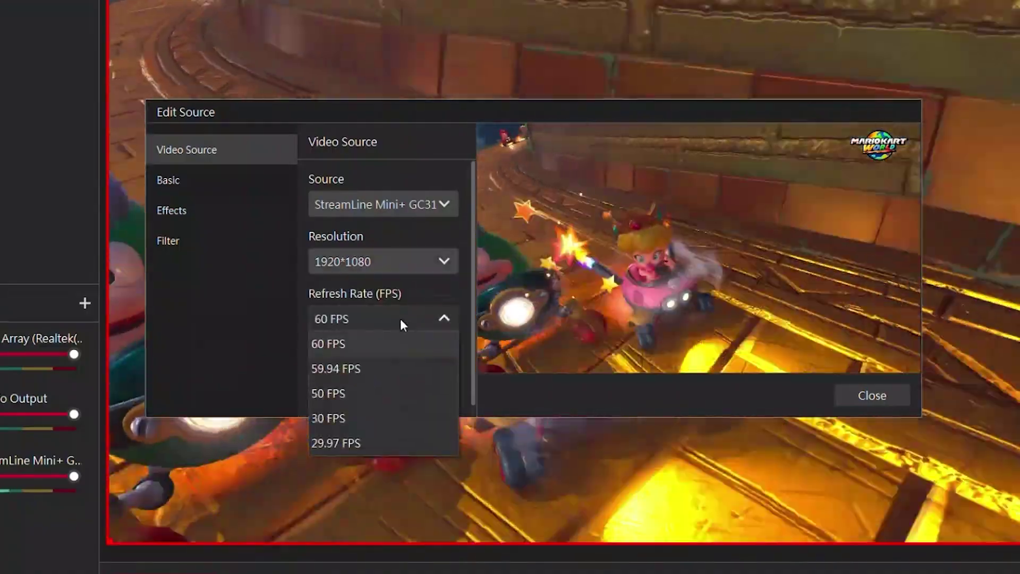
click(396, 343)
click(387, 376)
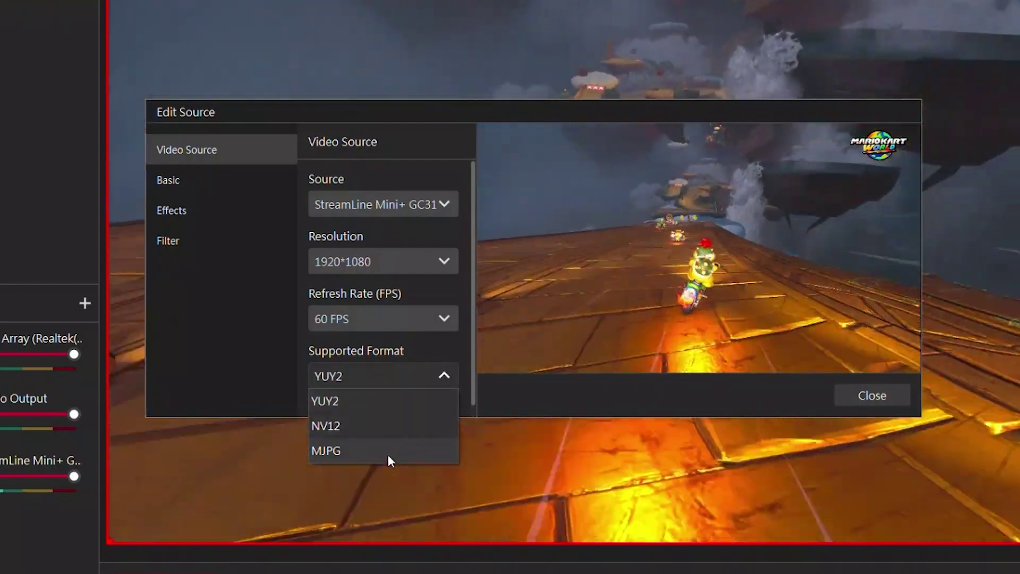
click(388, 452)
click(855, 403)
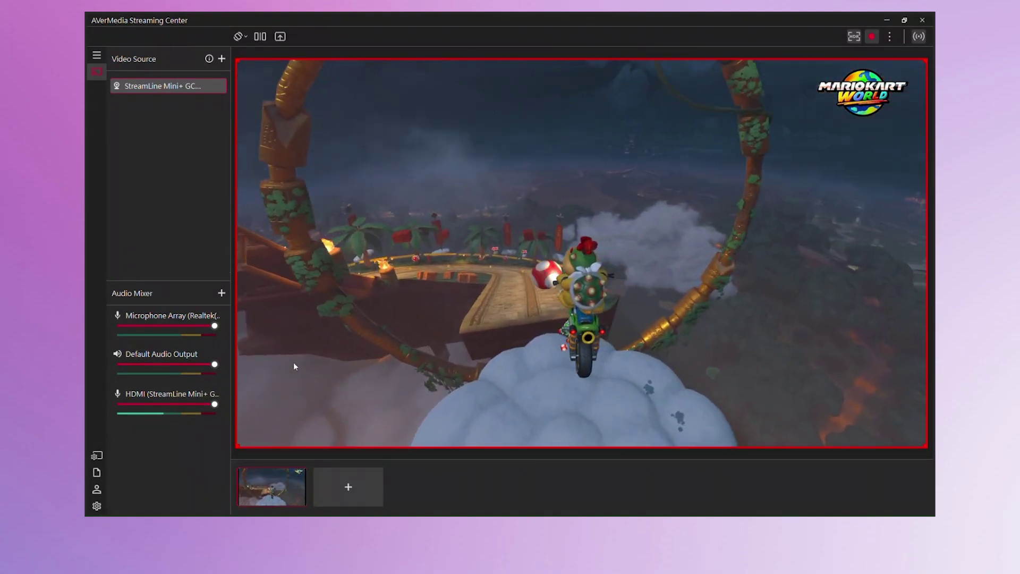
Turn on Monitor Sound for the HDMI (StreamLine Mini+ GC311G2) audio source in the mixer.
mouse_move(214, 396)
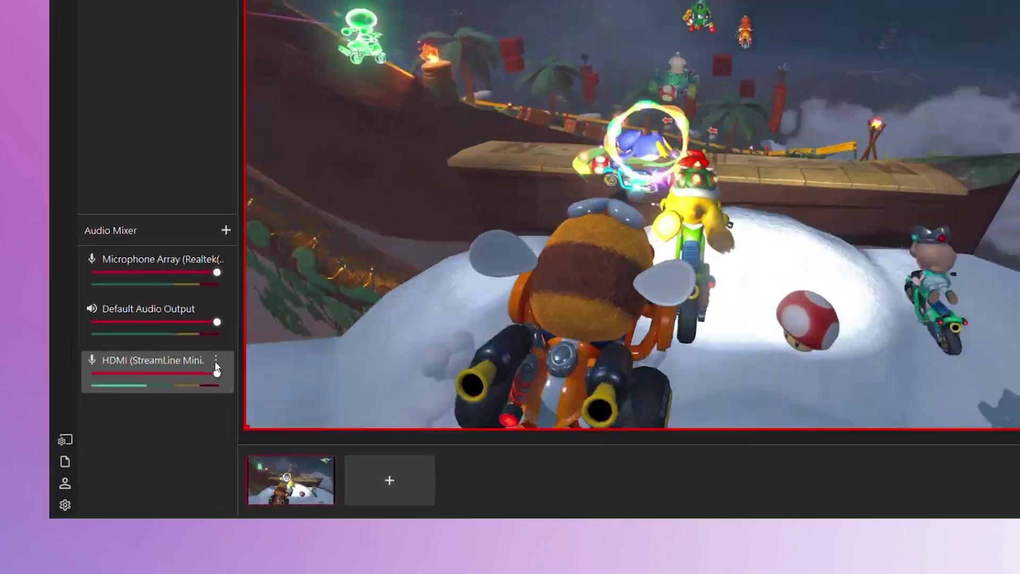
click(216, 365)
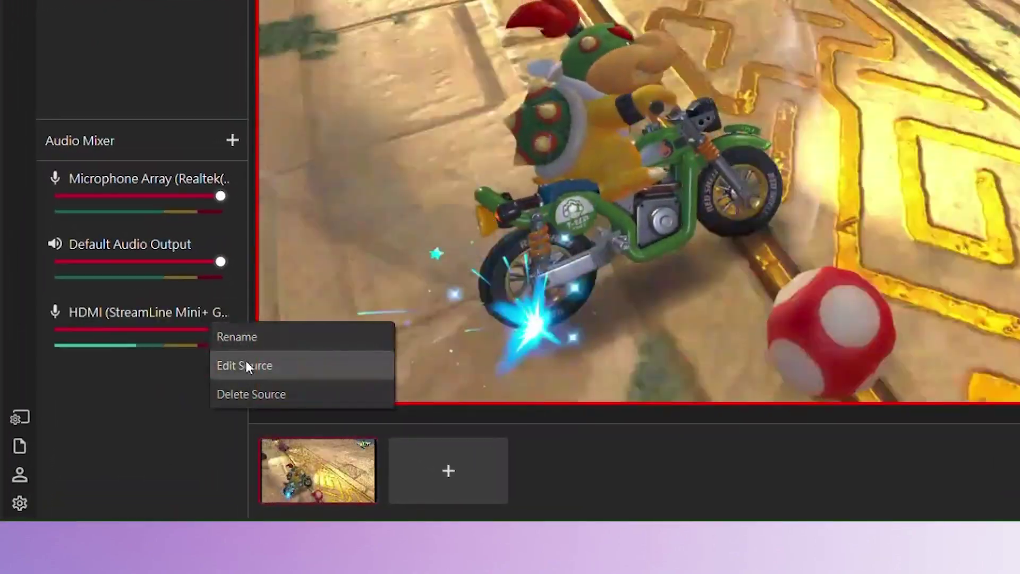
click(245, 363)
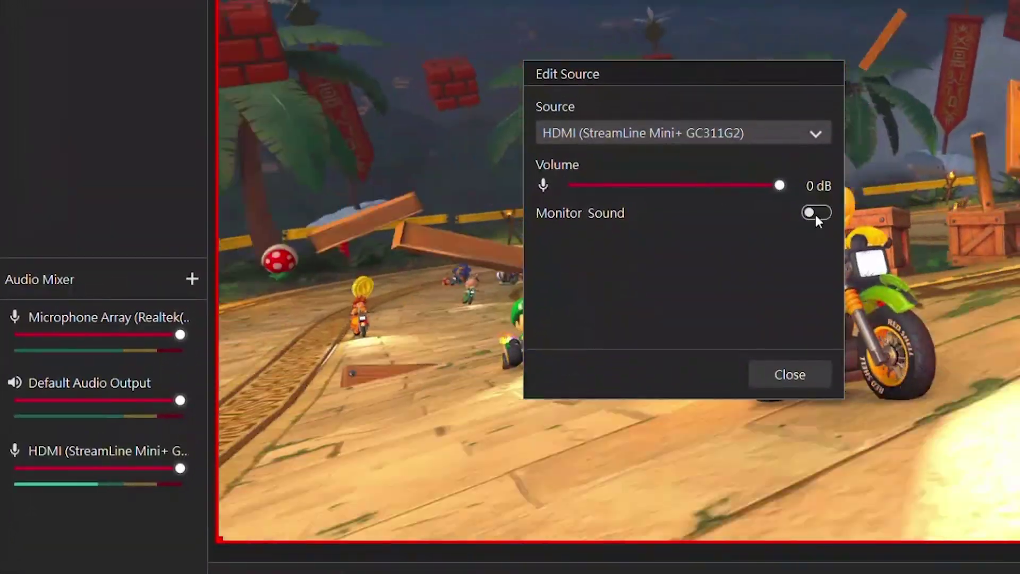
click(817, 215)
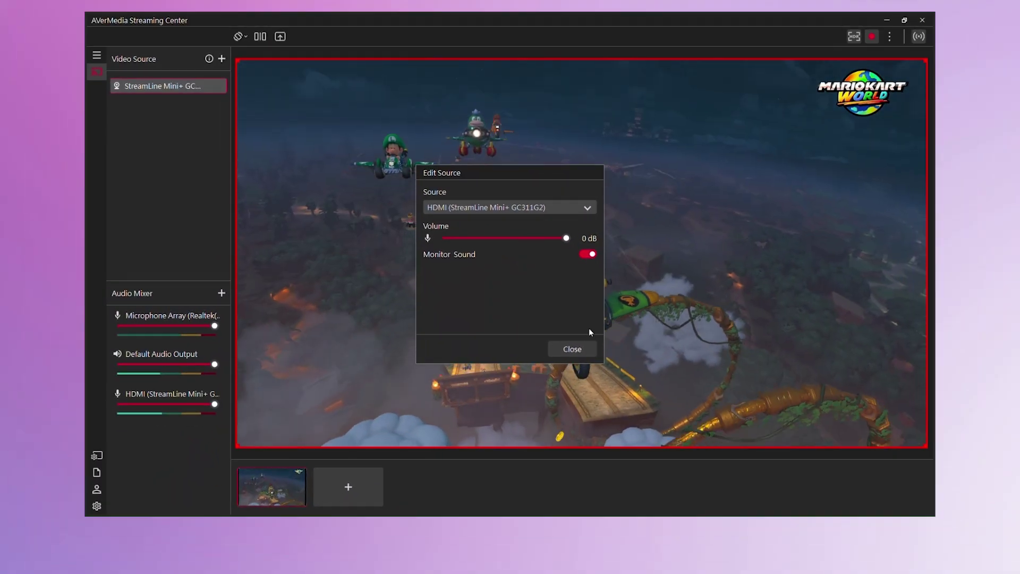
click(610, 353)
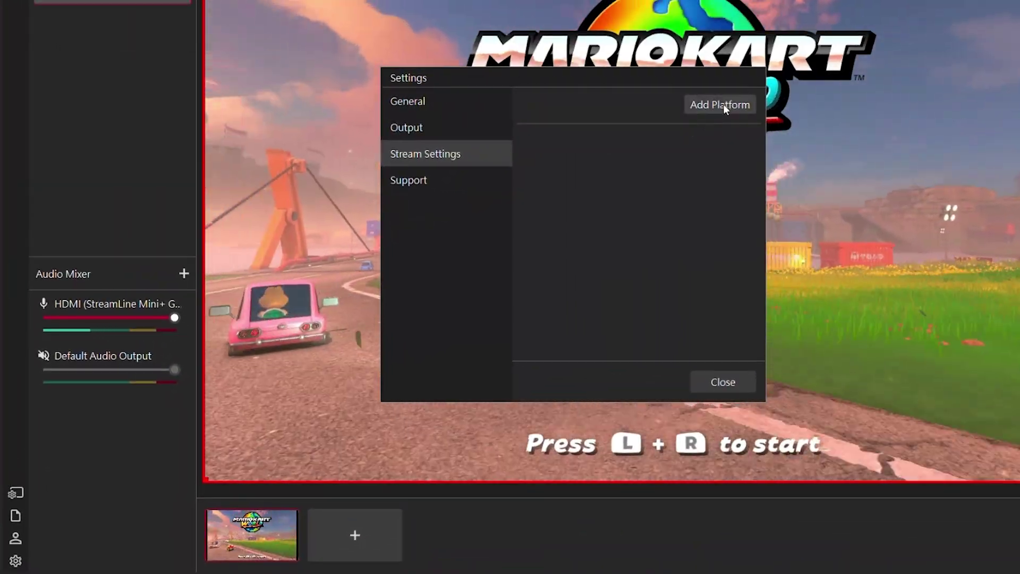
Add Twitch as a streaming platform with a connected account, titled "test", at 3840x2160, 60 FPS and 6000 kbps.
click(723, 102)
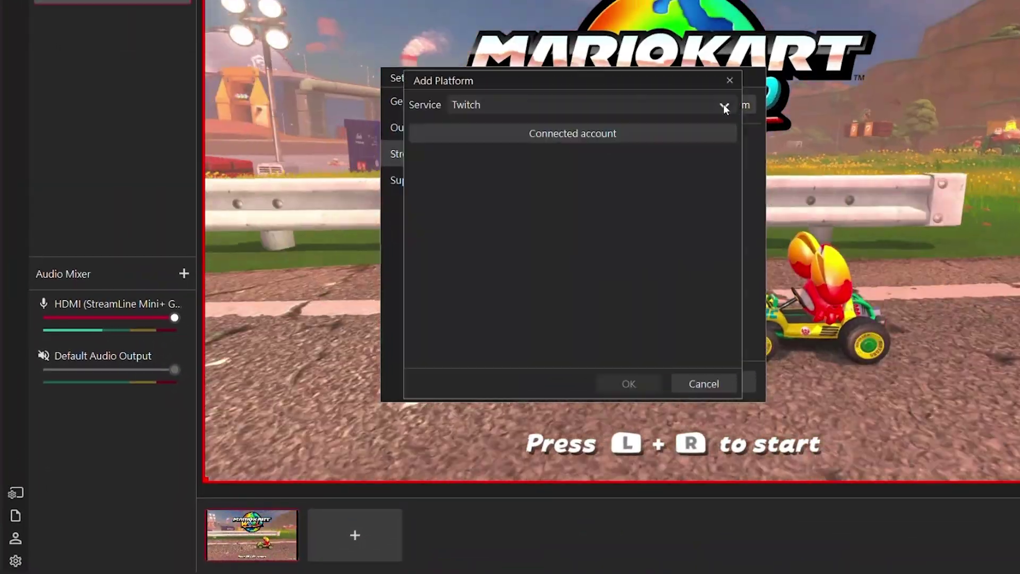
click(698, 136)
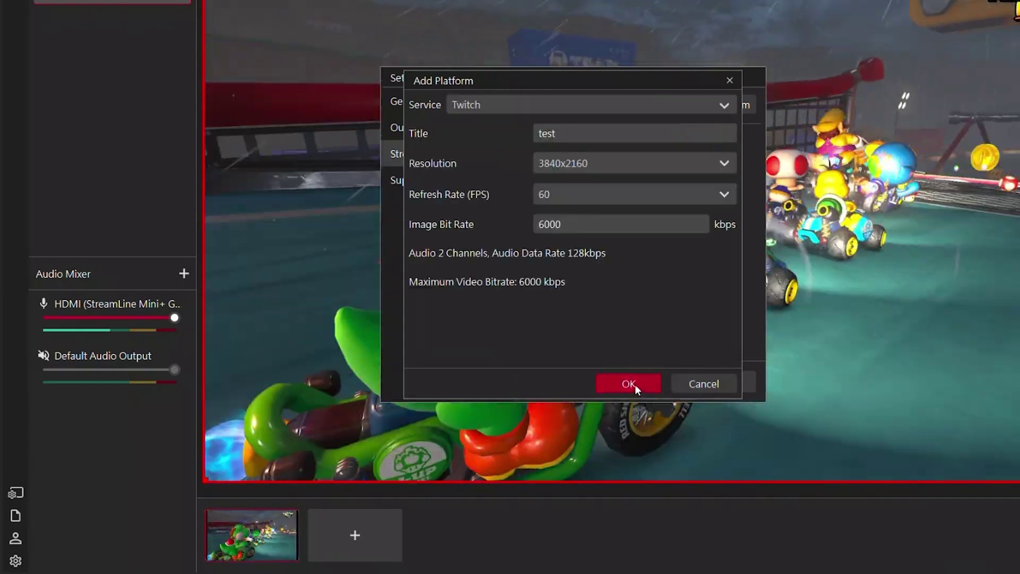
click(636, 393)
Add YouTube as a second streaming platform with a connected account, titled "test", at 3840x2160, 60 FPS and 6000 kbps.
click(737, 104)
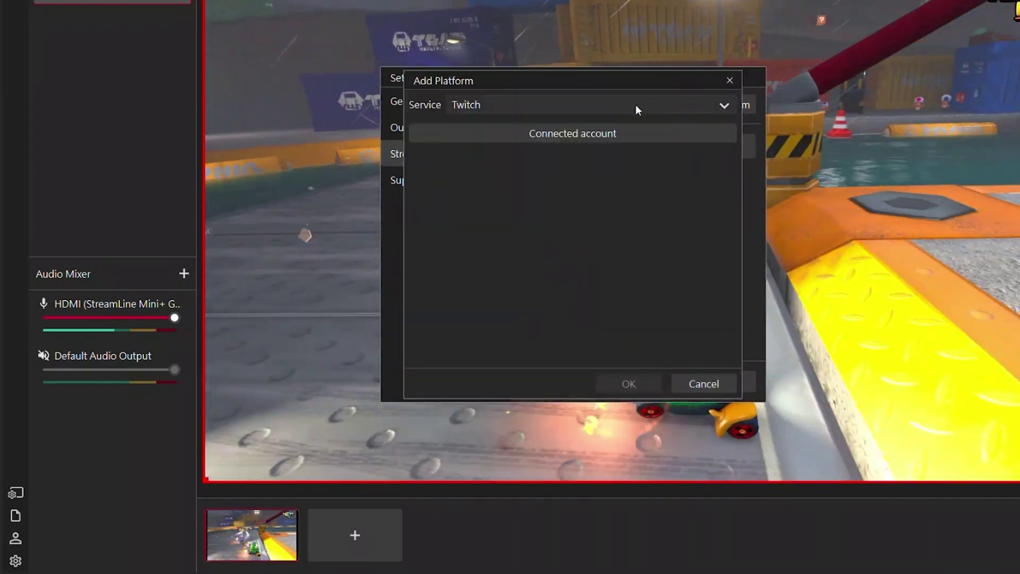
click(636, 104)
click(627, 147)
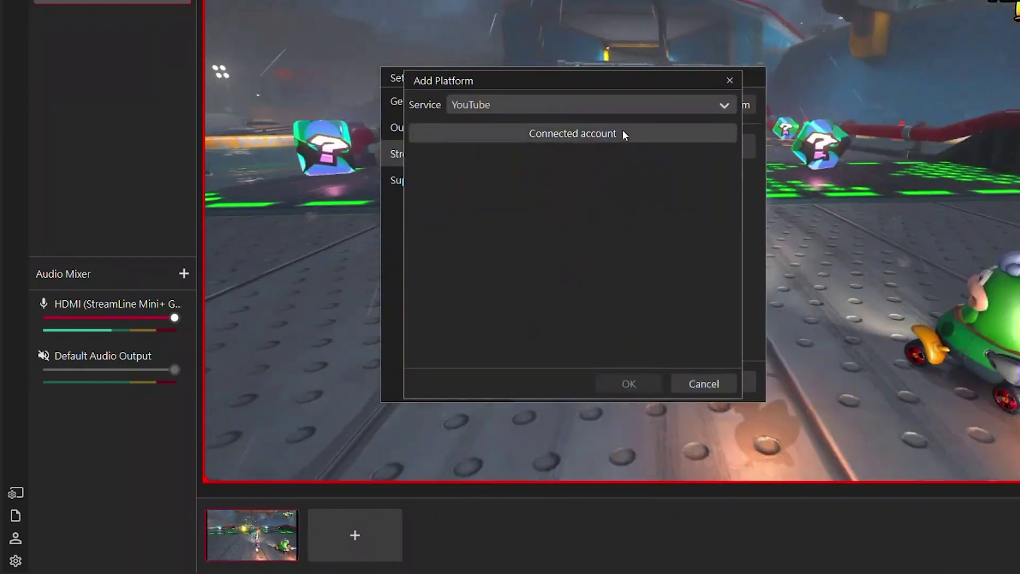
click(624, 133)
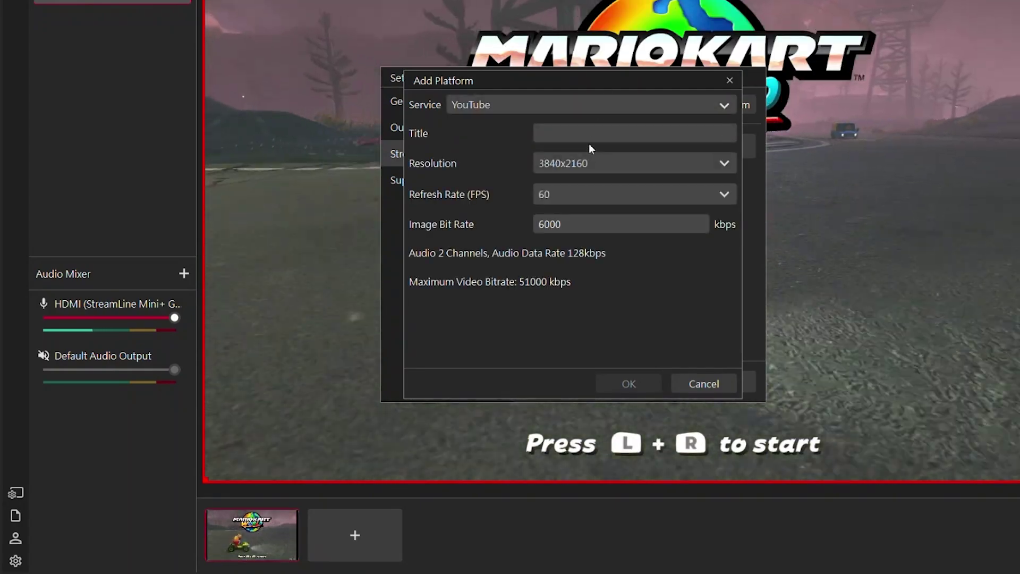
click(590, 140)
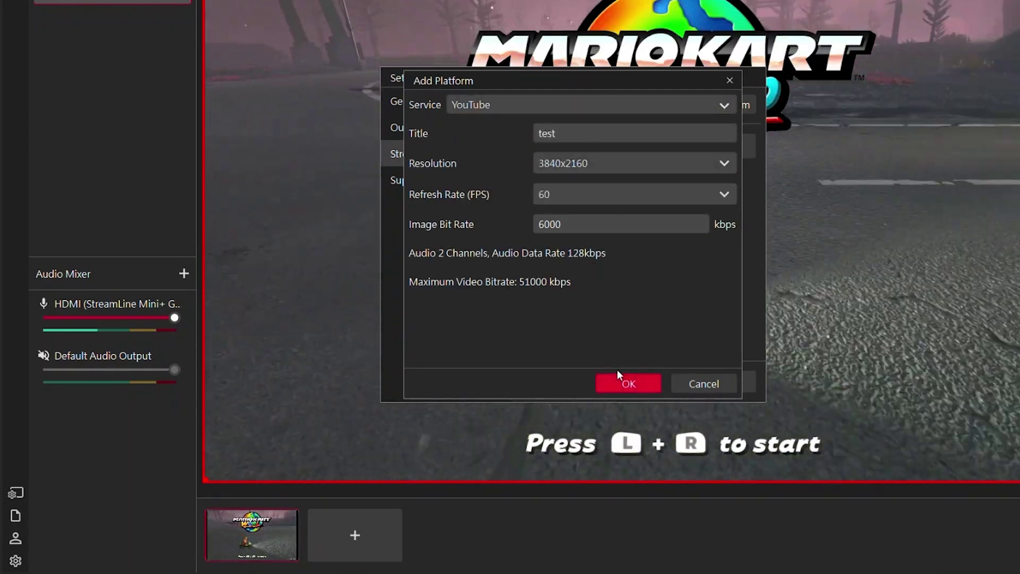
click(629, 384)
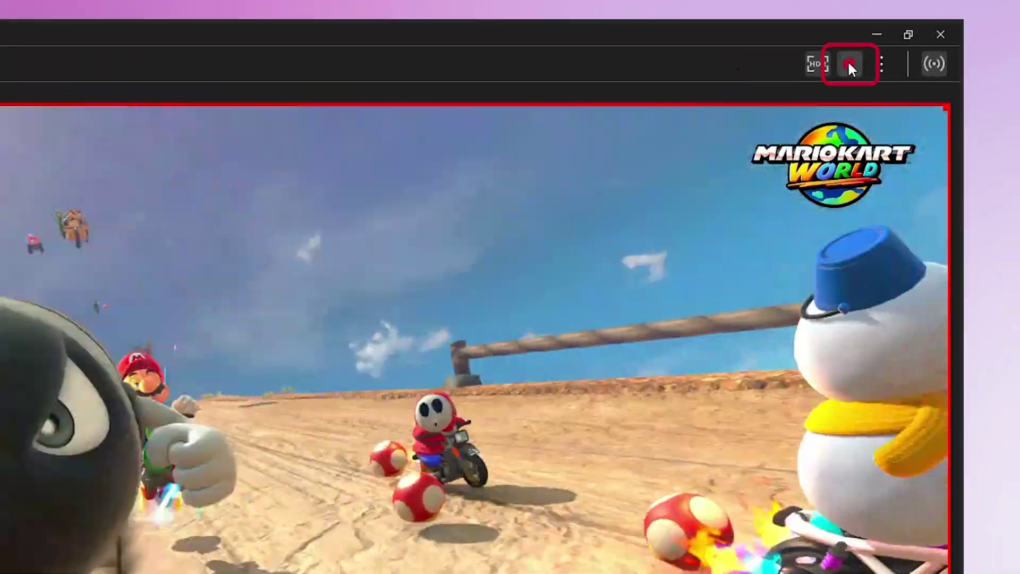
Record a short clip of the gameplay, about 9 seconds long, and stop the recording.
click(848, 62)
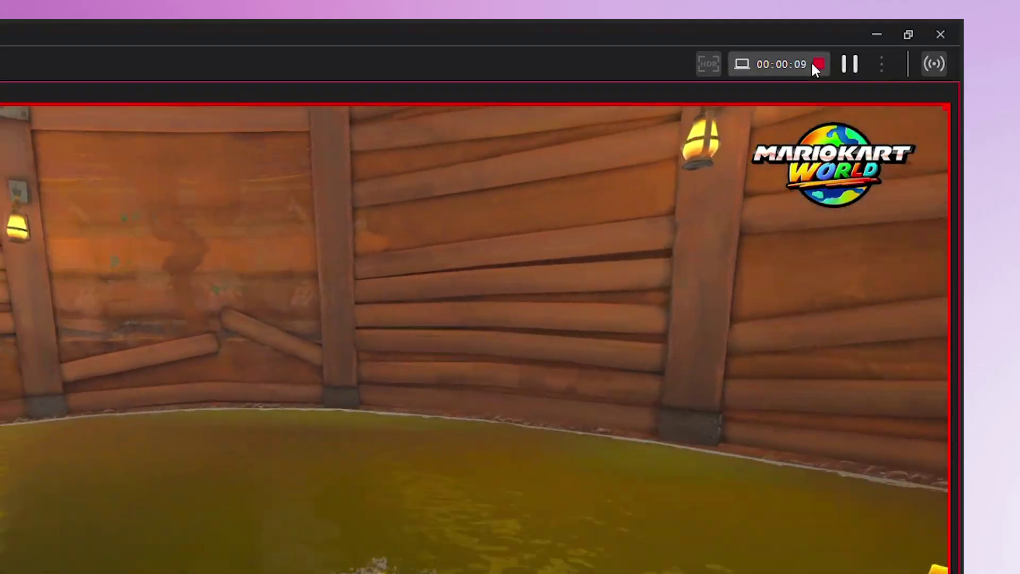
click(813, 64)
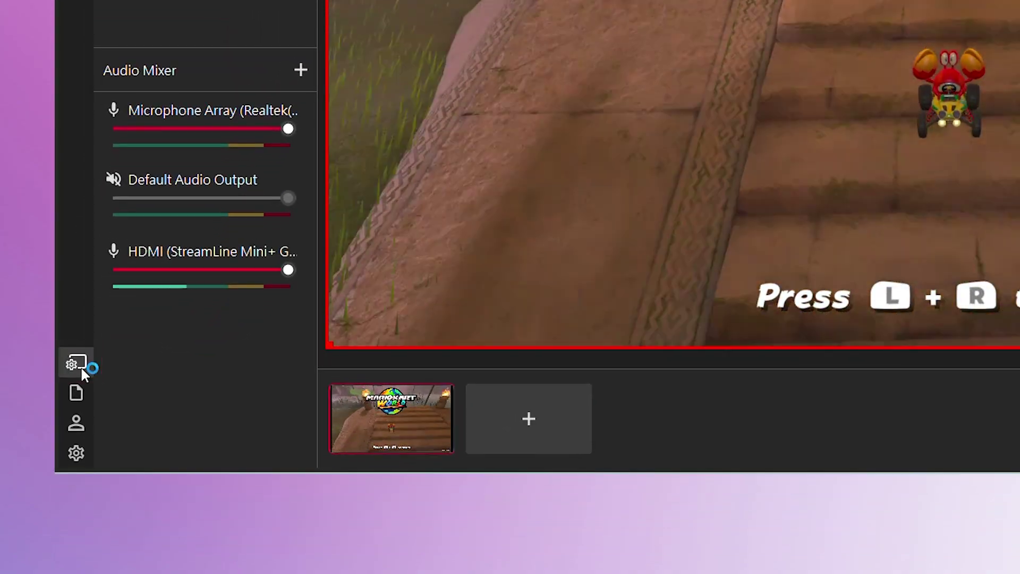
Open Assist Central Pro and start recording the error reproduction from its Settings page.
click(81, 367)
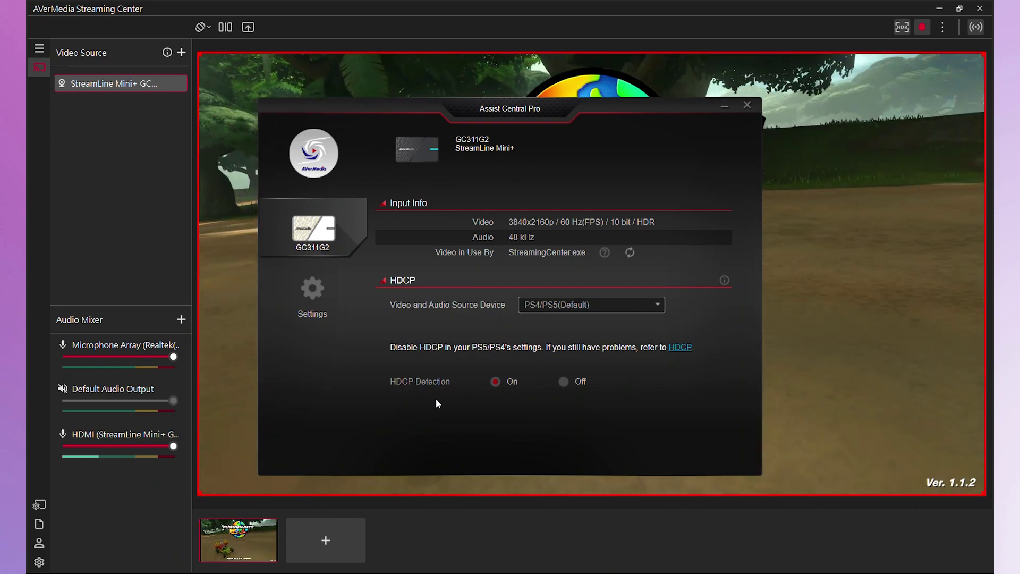
click(319, 297)
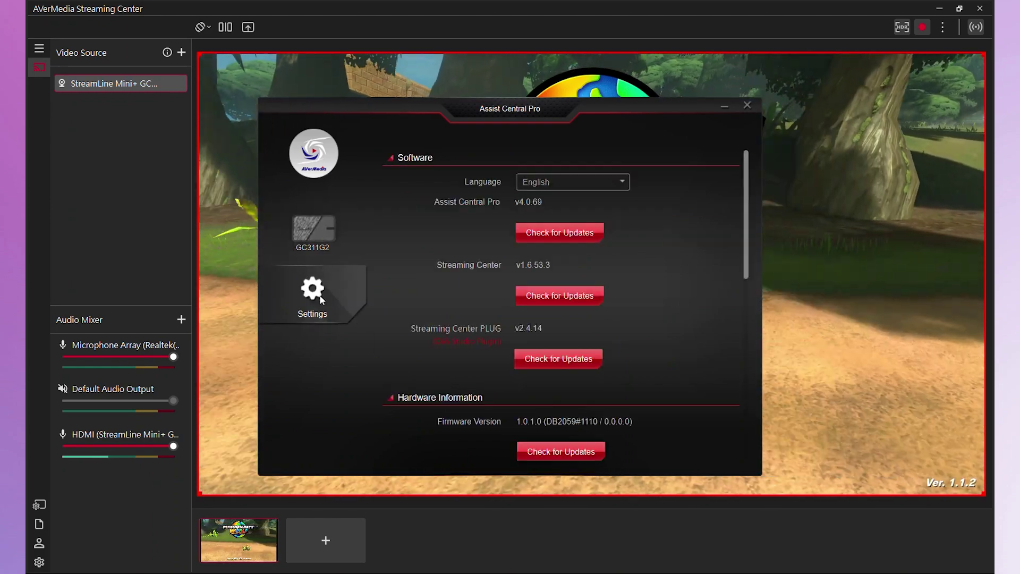
scroll(426, 310, down, 6)
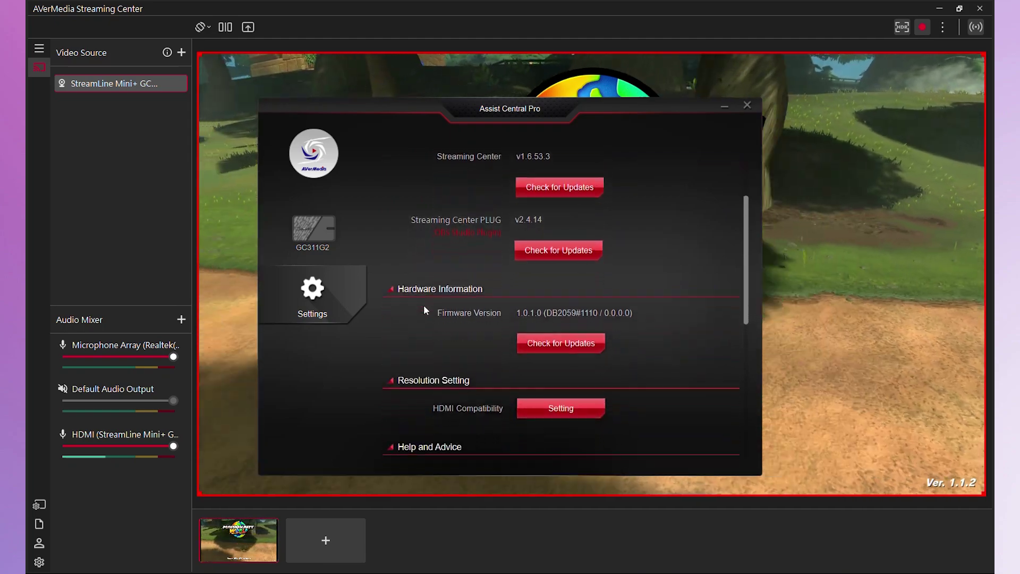
scroll(425, 310, down, 5)
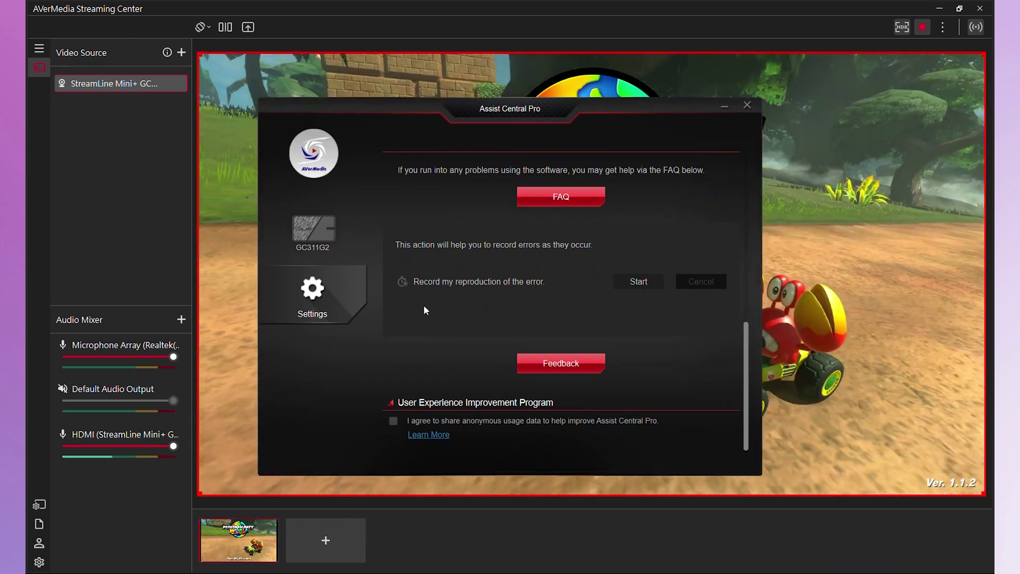
click(640, 282)
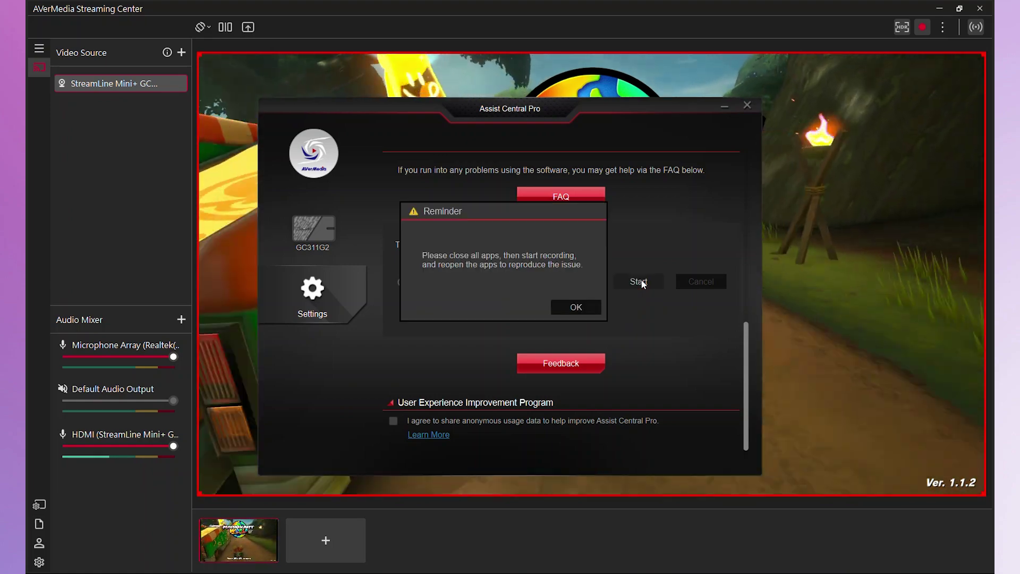
click(567, 306)
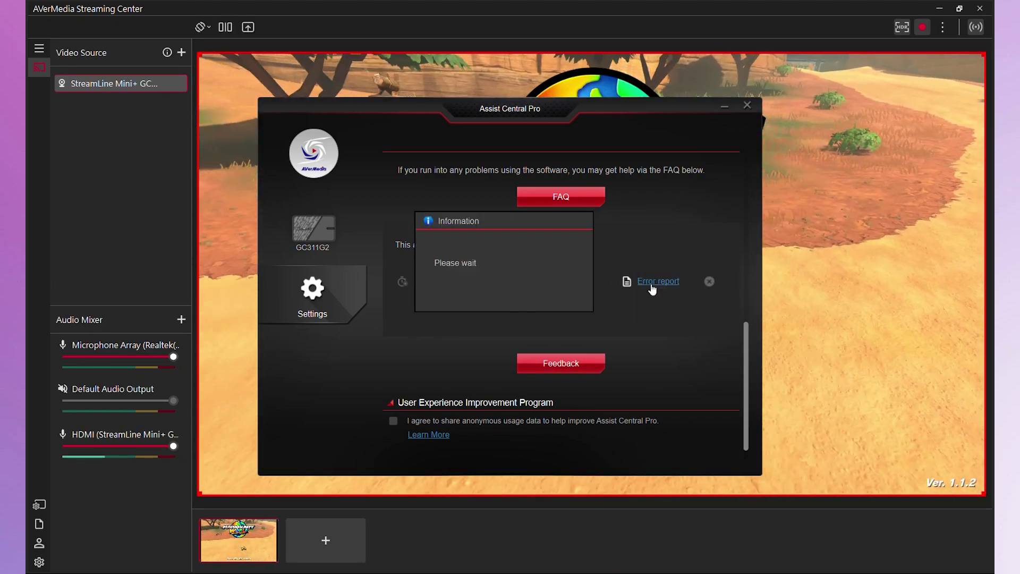
Fill in the GC311G2 problem report with the description "test", include system information and error reports, and enter the sender's name and e-mail.
click(574, 372)
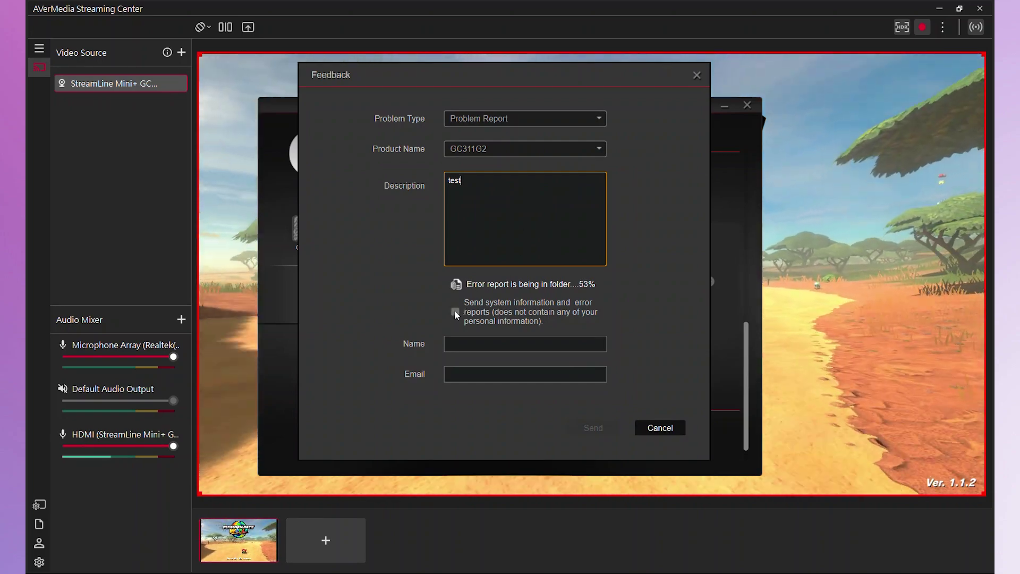
click(465, 345)
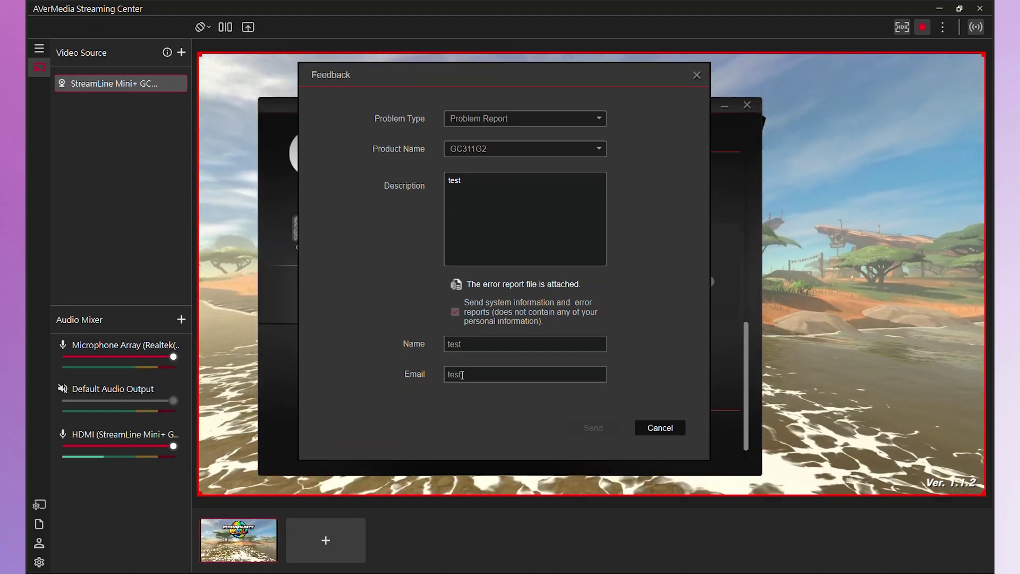
text(@gmail)
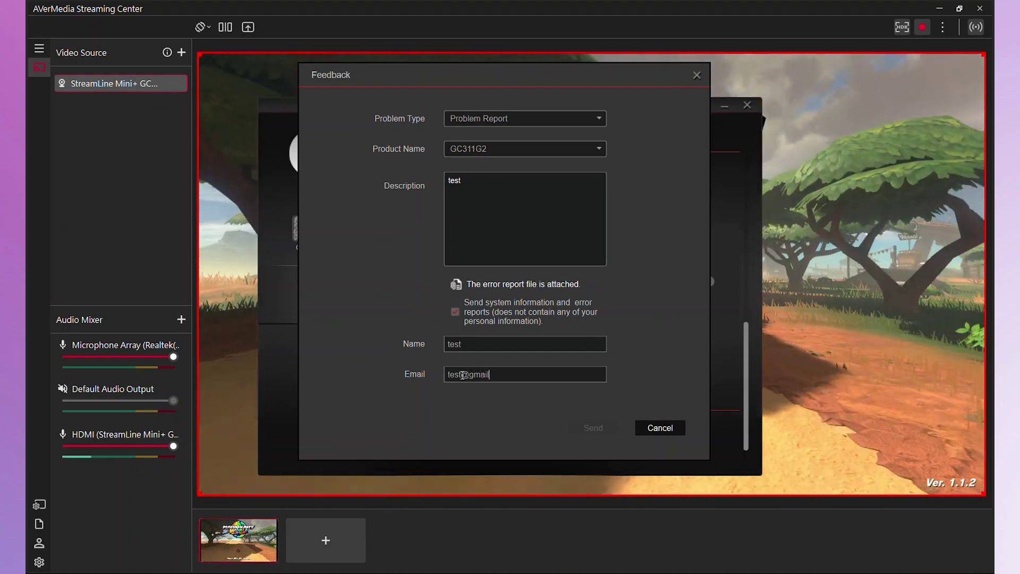